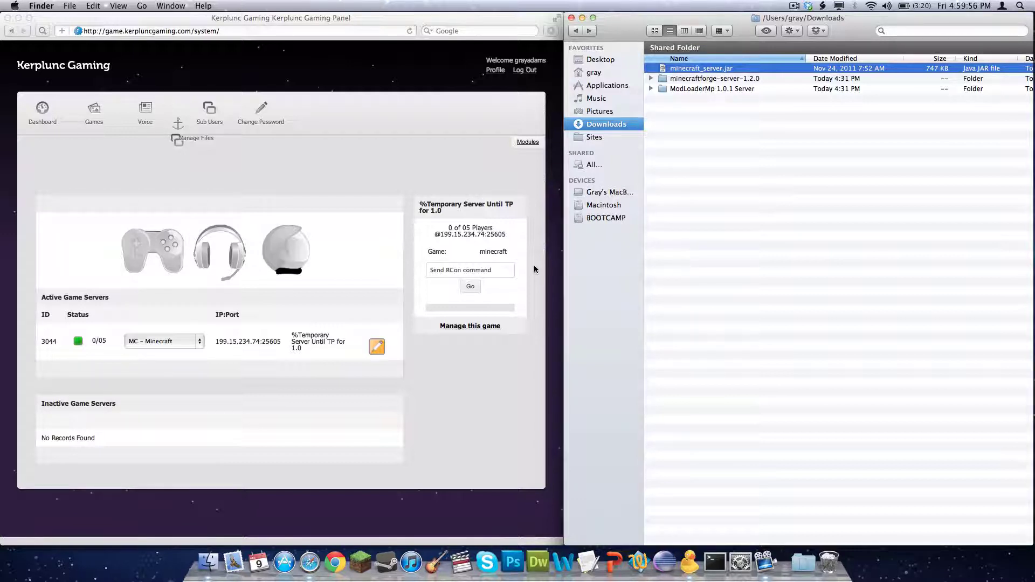
Step: Try extracting minecraft_server.jar directly, then delete the unwanted .cpgz output files
left_click(747, 209)
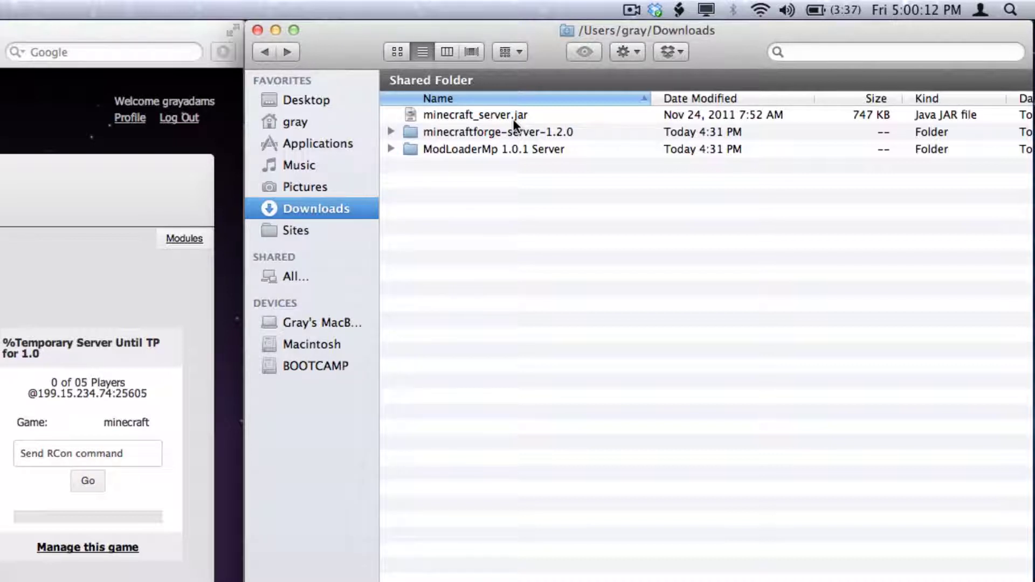
right_click(512, 119)
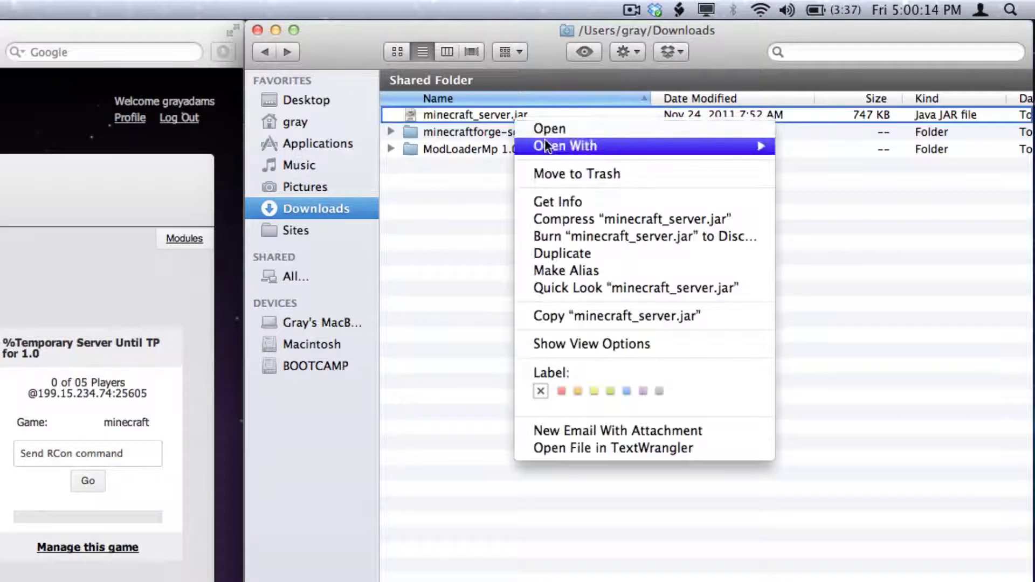
mouse_move(548, 147)
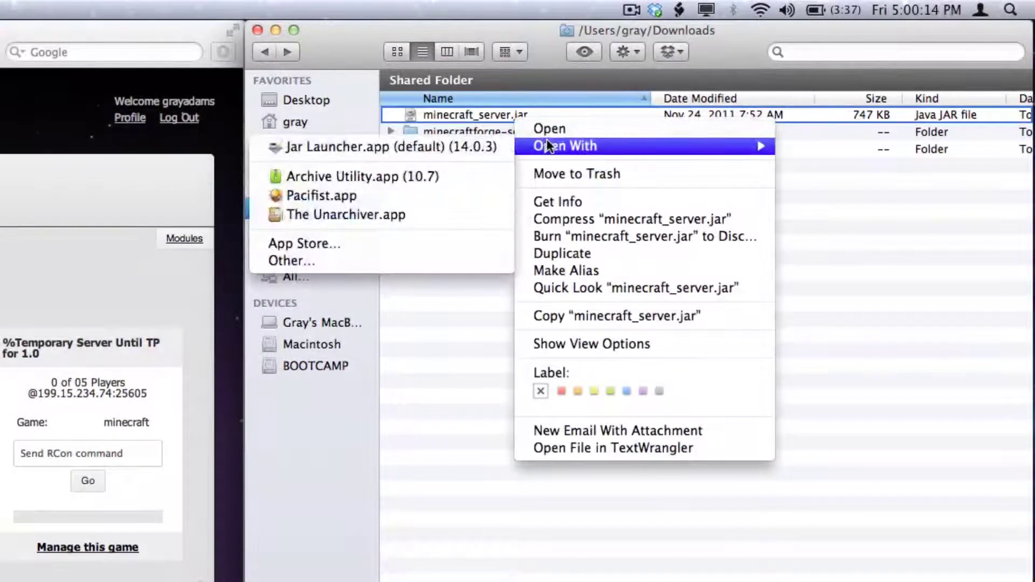
left_click(431, 177)
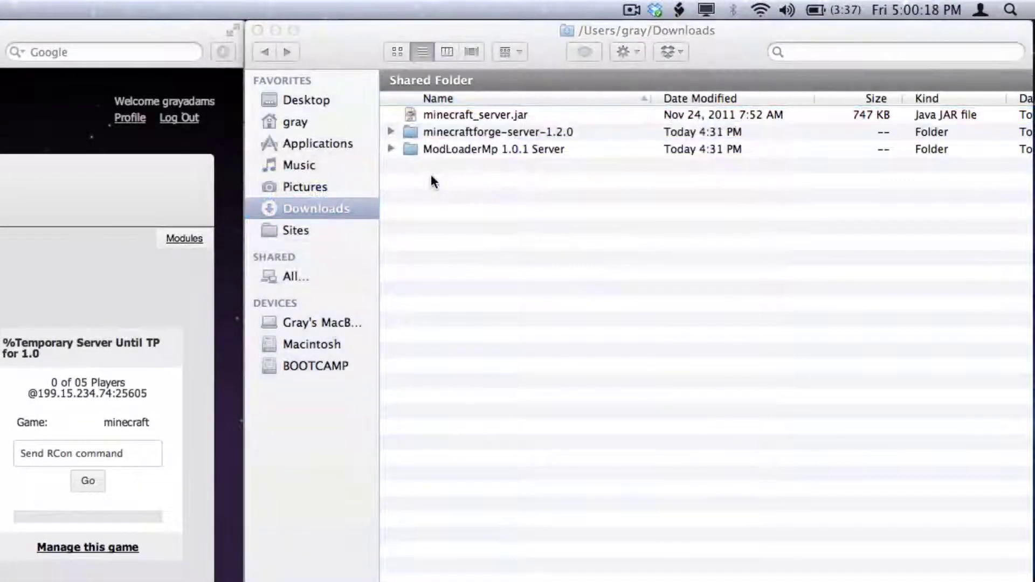
left_click(488, 132)
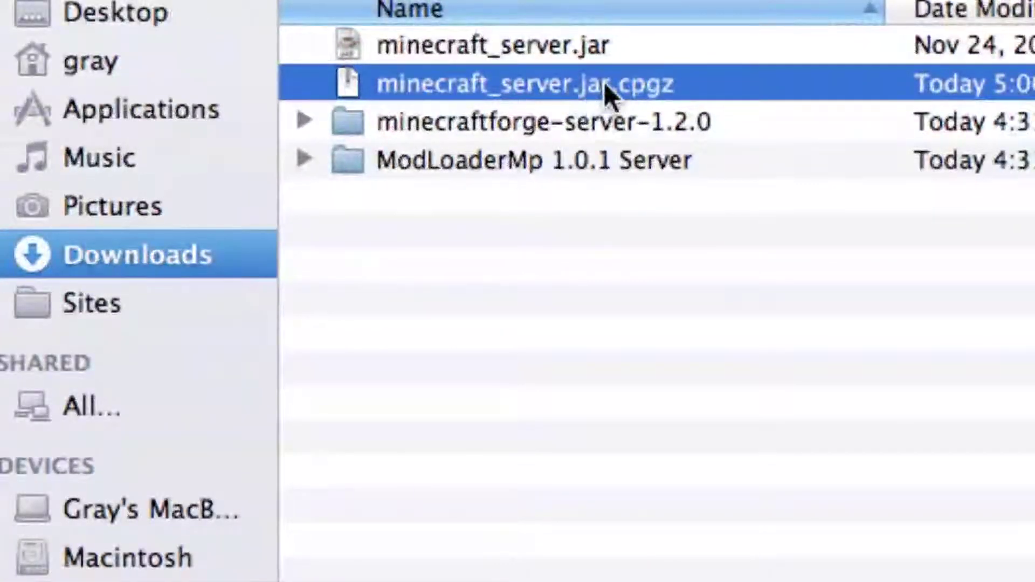
double_click(603, 83)
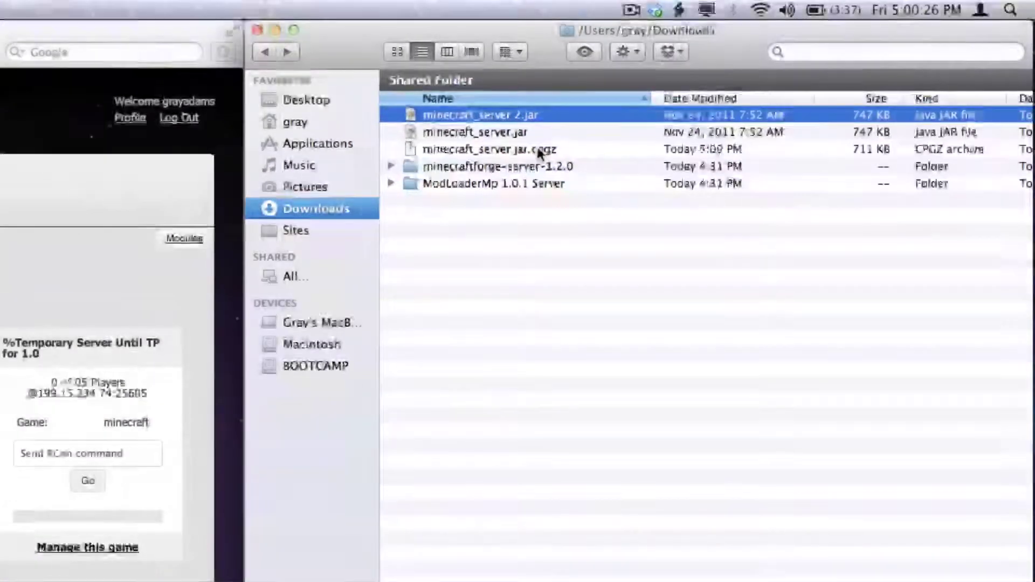
left_click(538, 147, "super")
key("super+BackSpace")
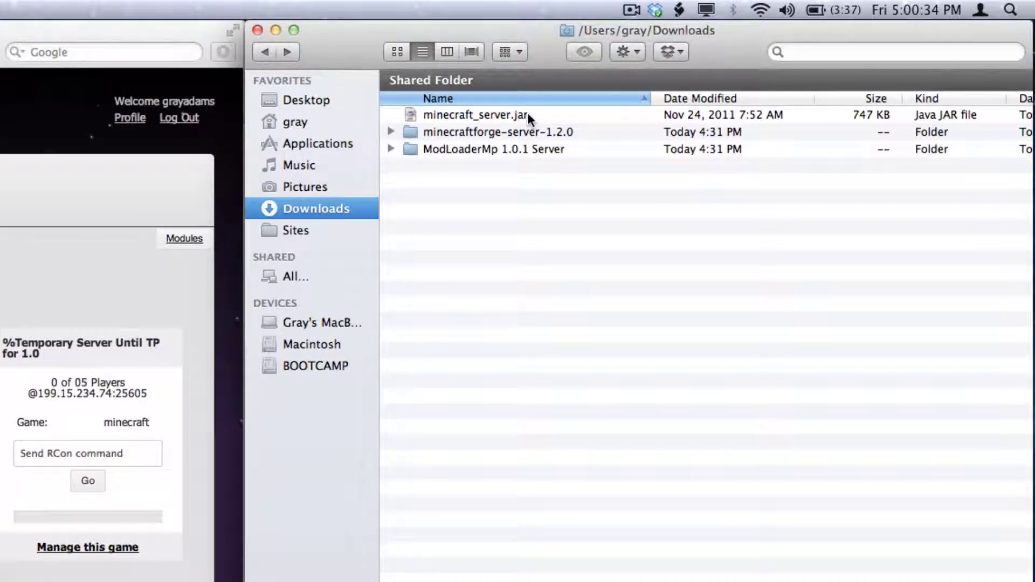
Step: Rename minecraft_server.jar to minecraft_server.zip, keep the .zip extension, and unpack it
left_click(488, 118)
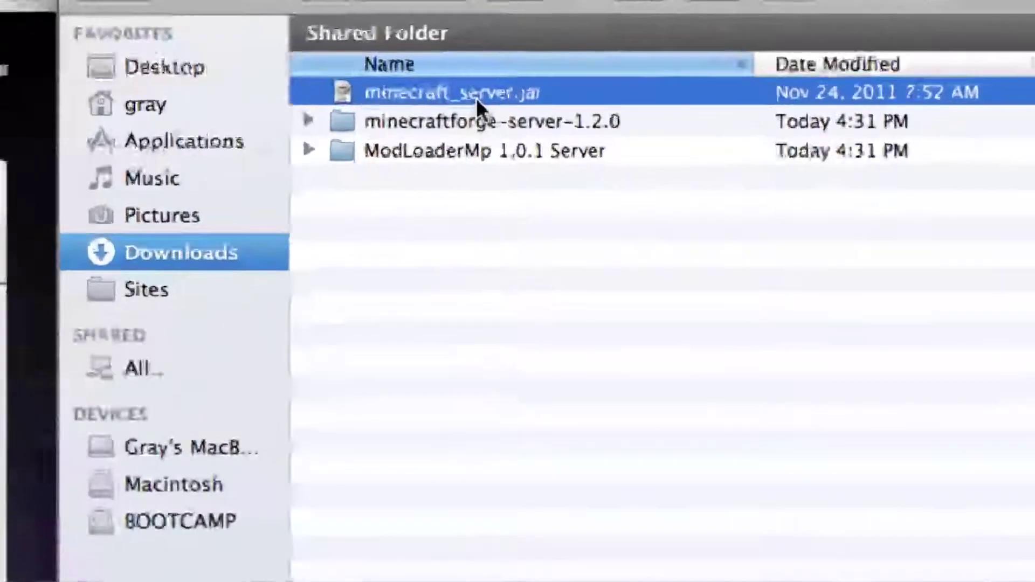
left_click(477, 98)
key("Right")
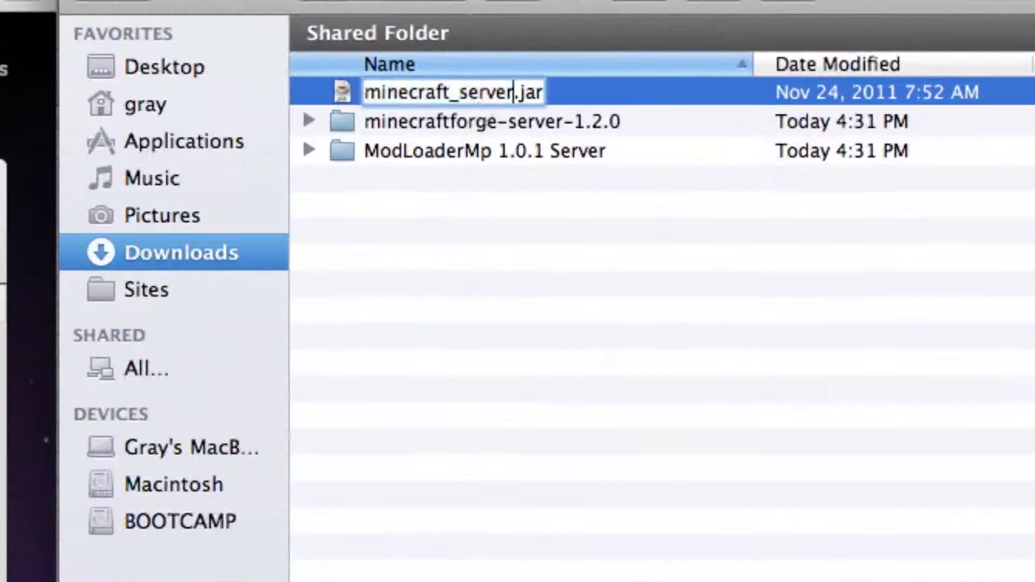
key("shift+Right")
key("shift+Right")
key("shift+Right")
key("shift+Right")
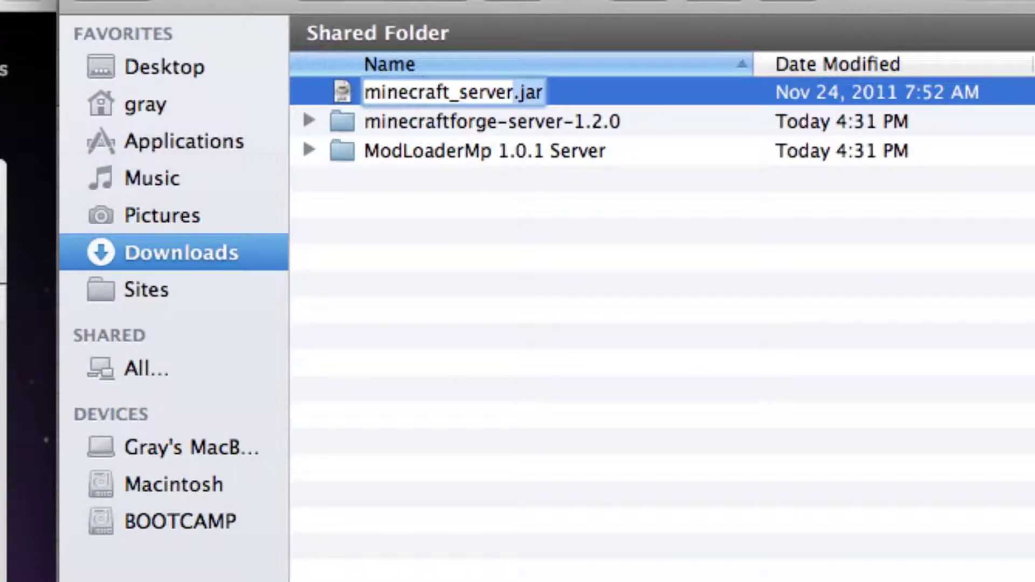
type(".zip")
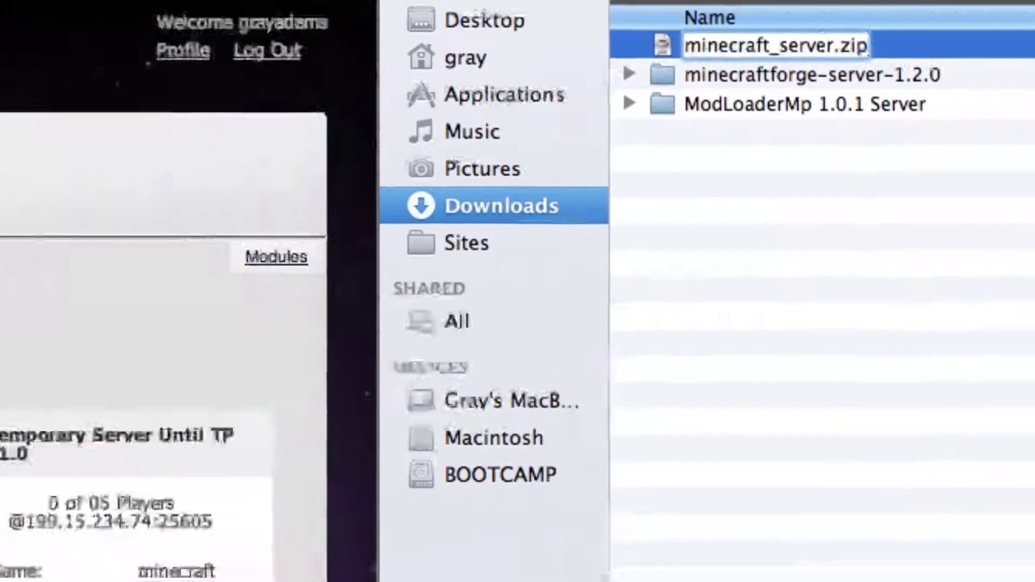
key("Return")
left_click(447, 408)
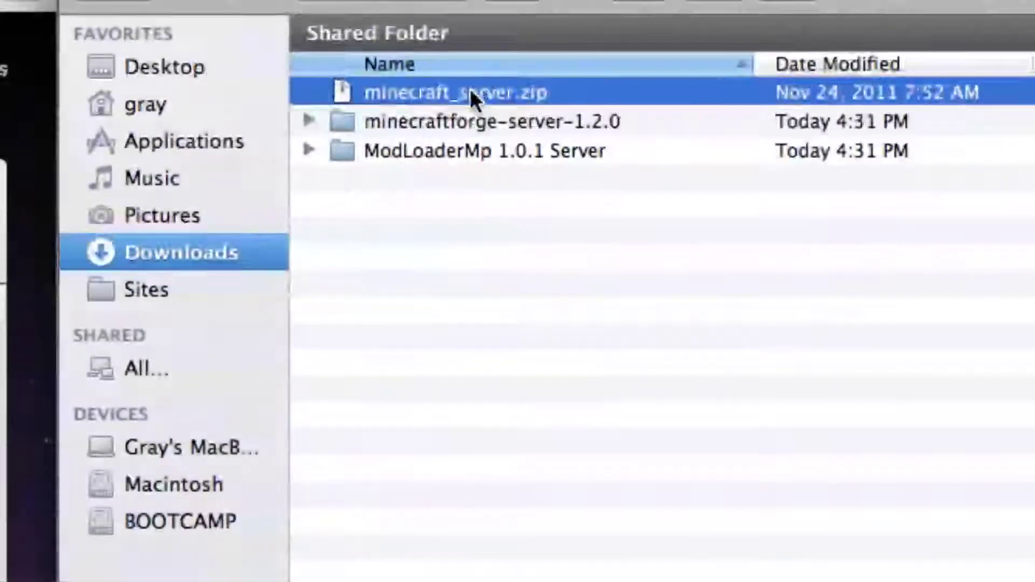
double_click(470, 91)
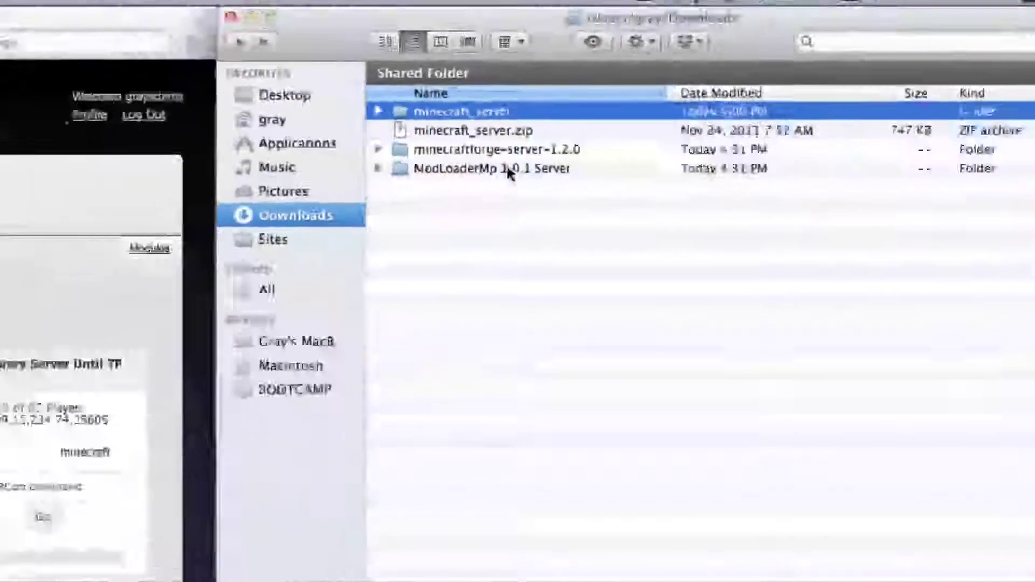
Step: Copy all ModLoaderMp 1.0.1 Server files into minecraft_server, replacing every conflicting class file
double_click(506, 170)
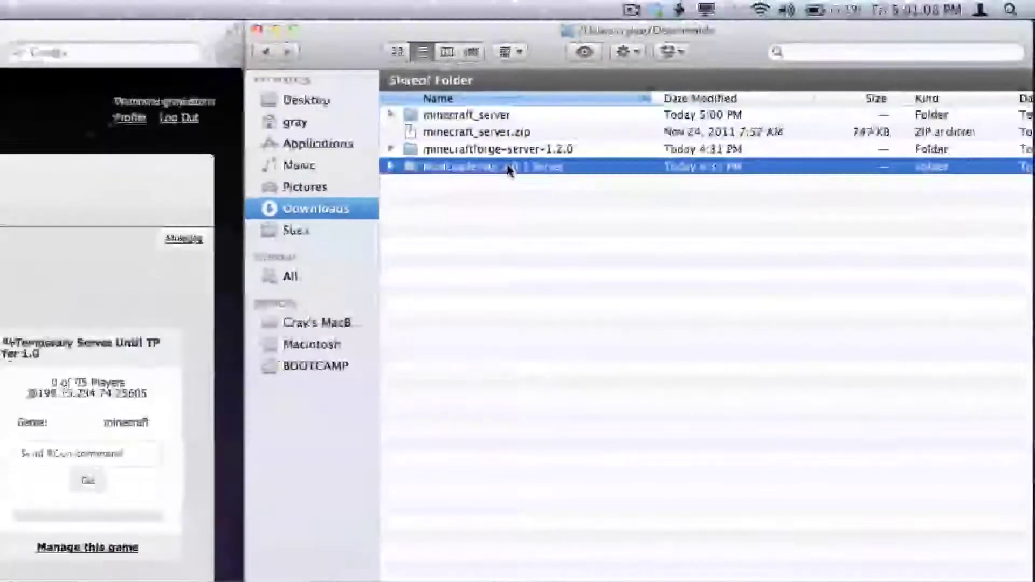
left_click(507, 169)
key("super+a")
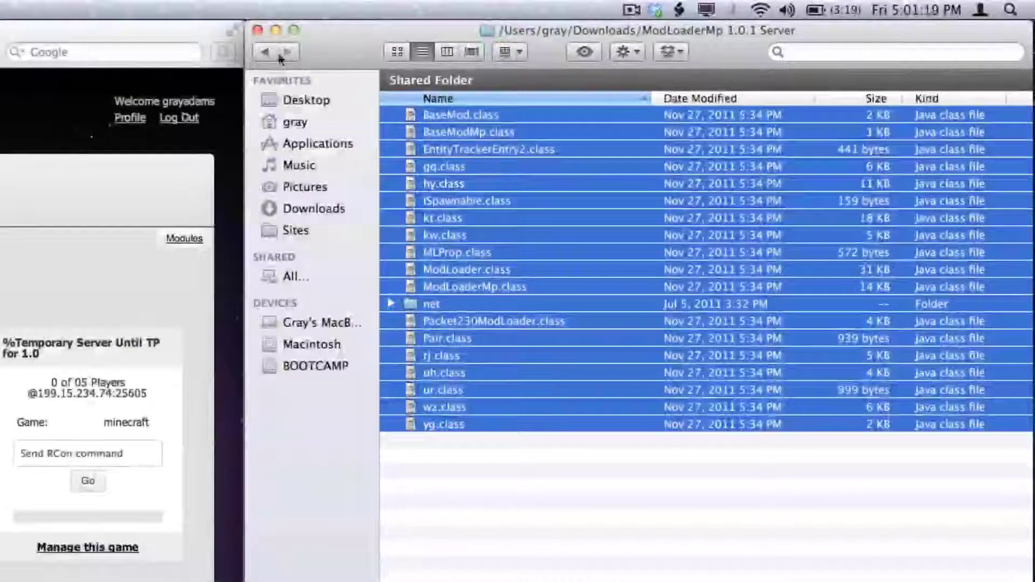
left_click(268, 51)
left_click(451, 116)
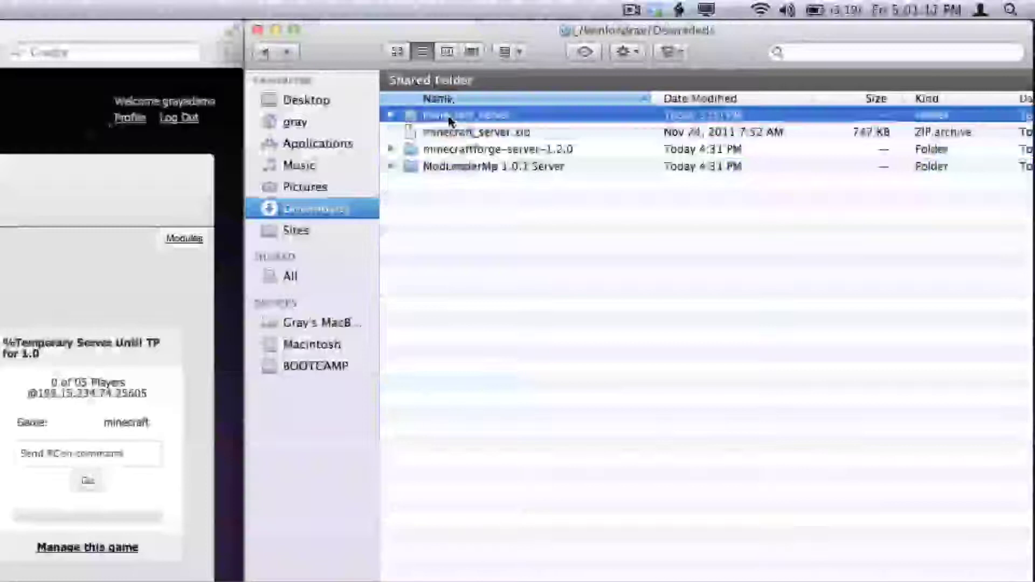
double_click(449, 115)
left_click(491, 184)
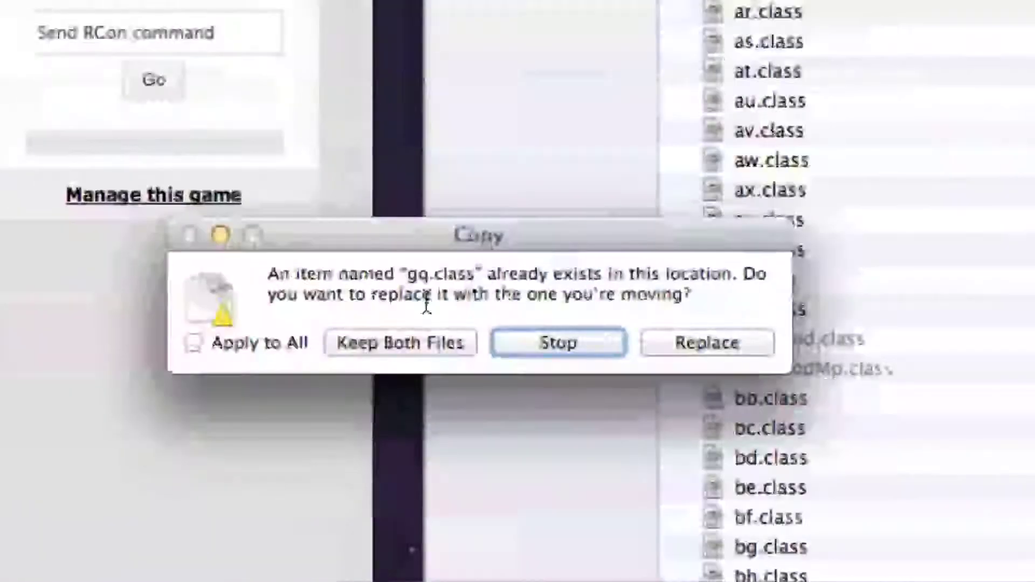
left_click(268, 353)
left_click(714, 340)
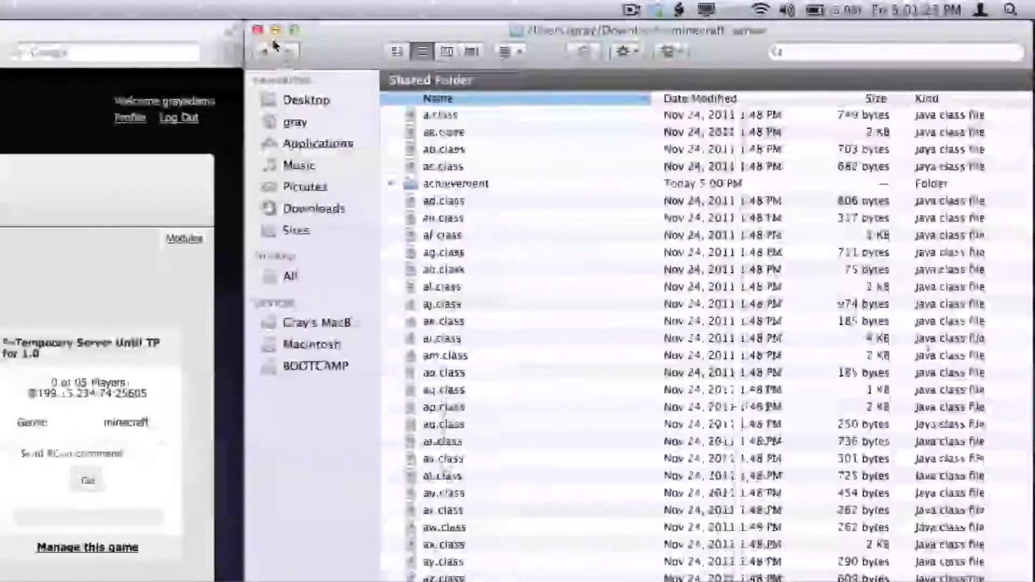
left_click(313, 208)
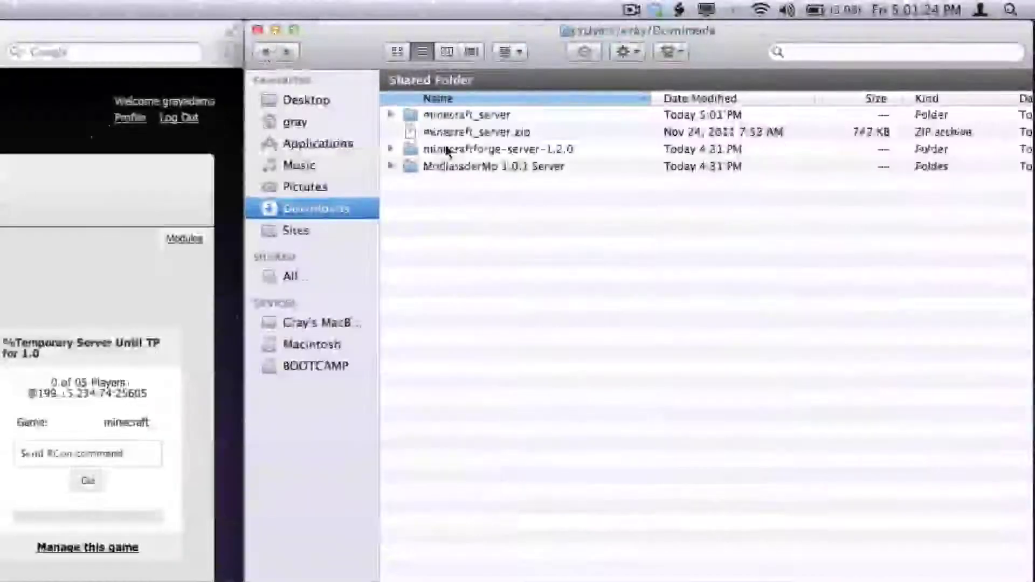
Step: Move all minecraftforge-server-1.2.0 files into minecraft_server, replacing every duplicate
double_click(460, 149)
key("super+a")
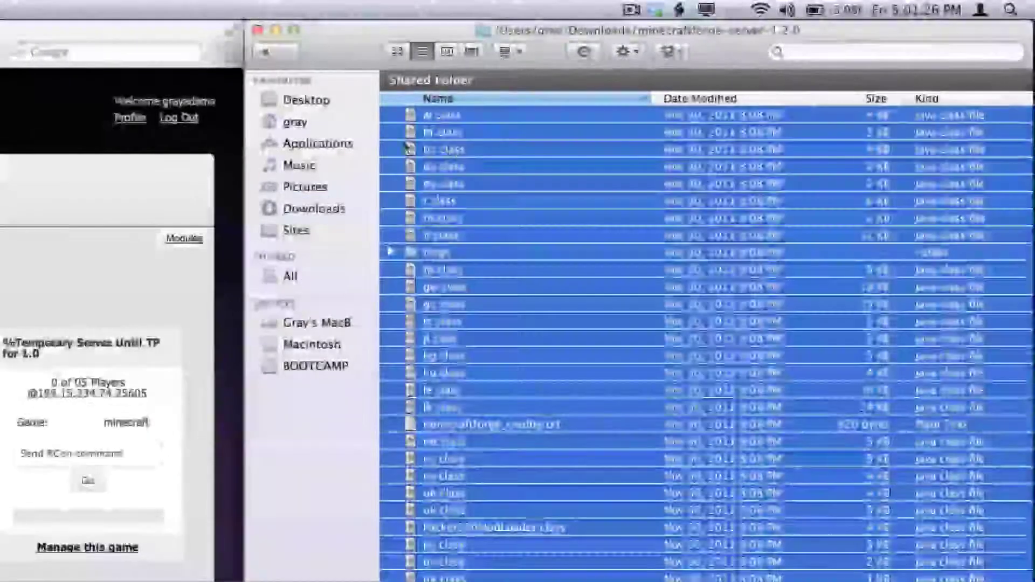
left_click(265, 52)
double_click(449, 113)
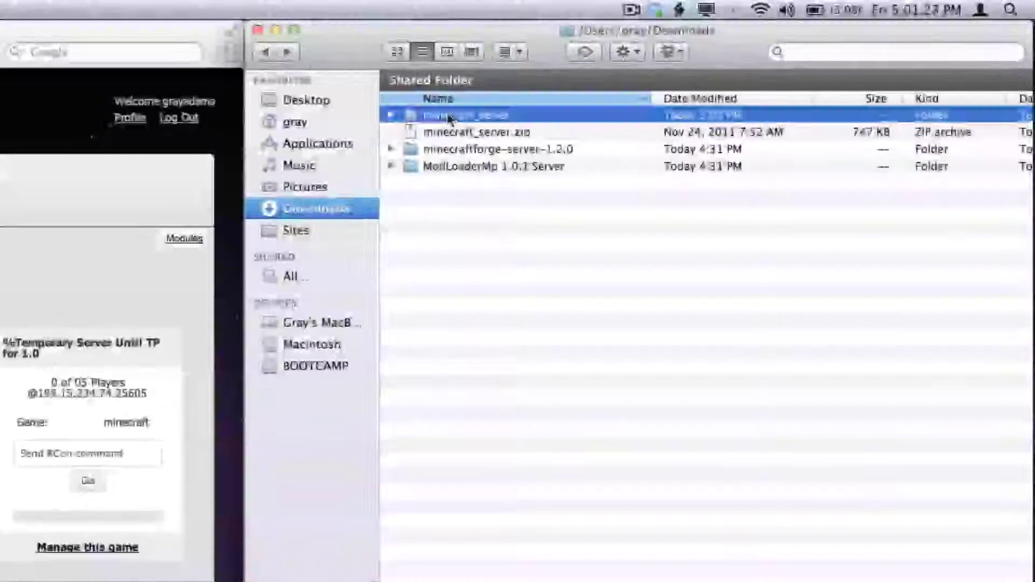
key("super+alt+v")
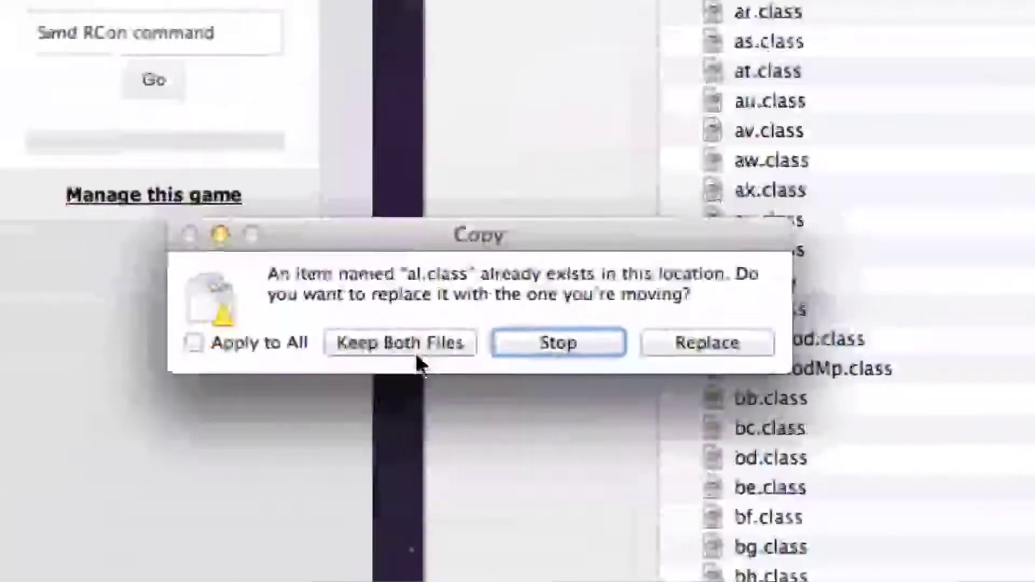
left_click(296, 345)
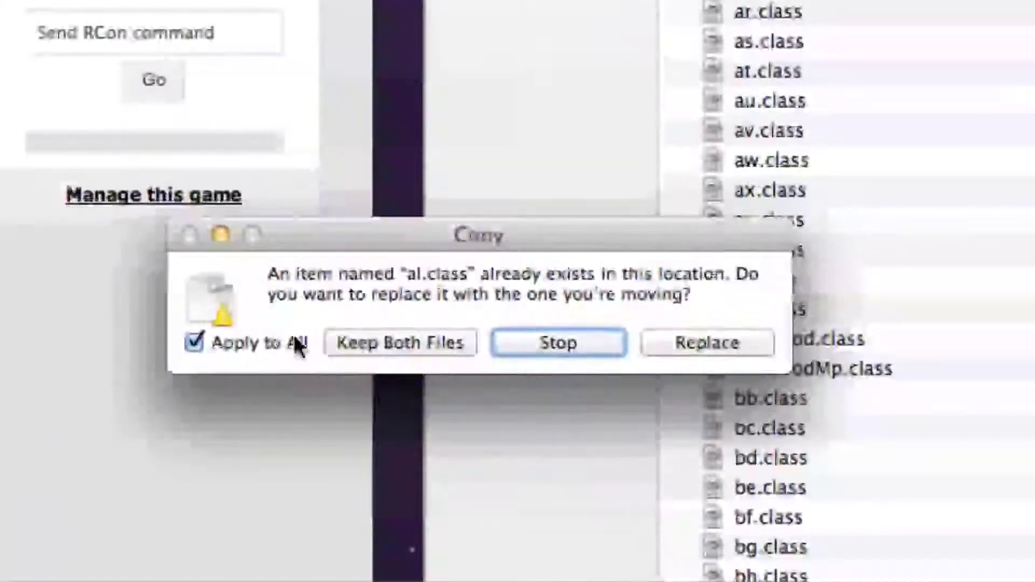
left_click(701, 343)
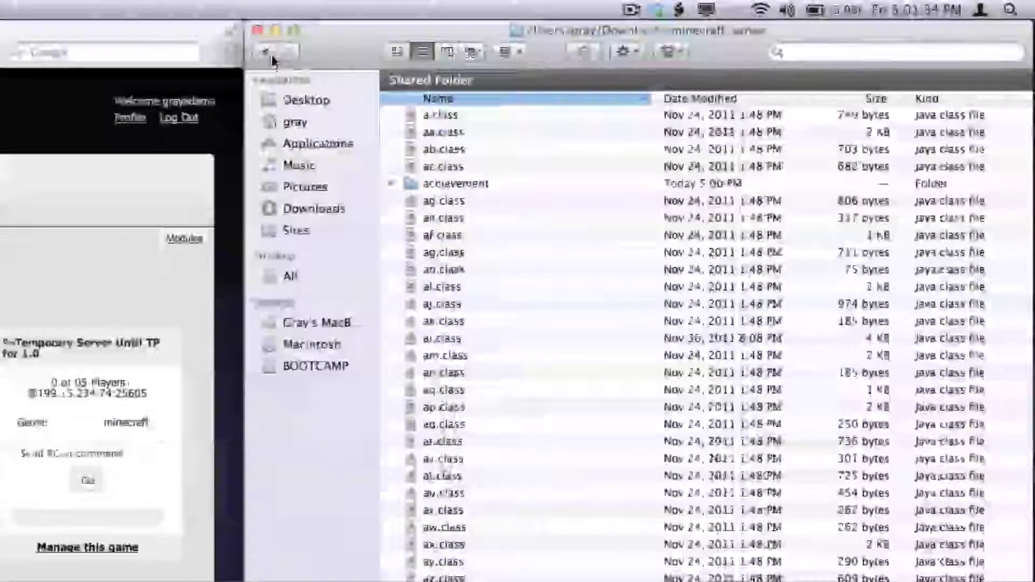
left_click(270, 54)
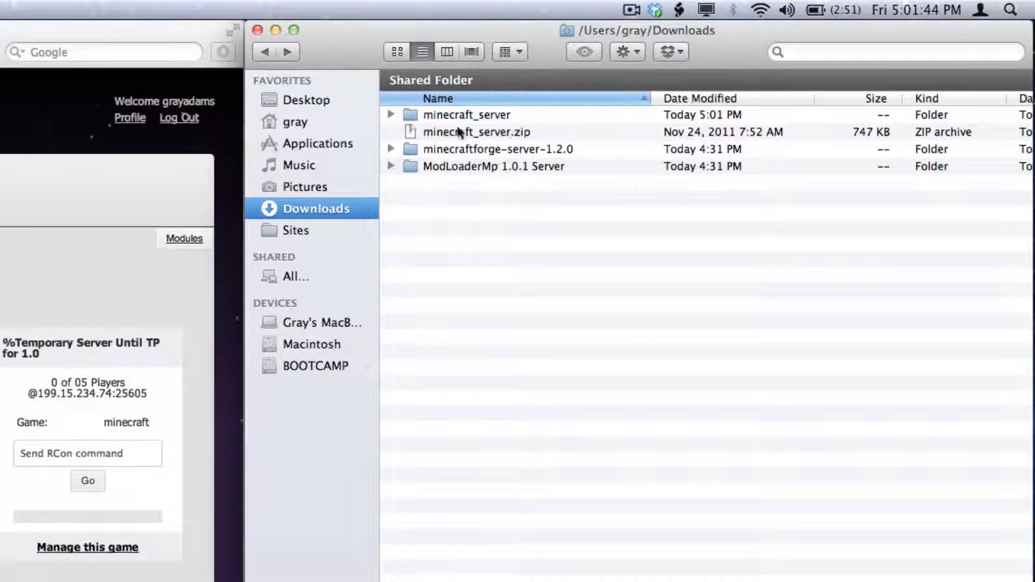
Step: Compress all 676 items inside the minecraft_server folder into Archive.zip
left_click(489, 101)
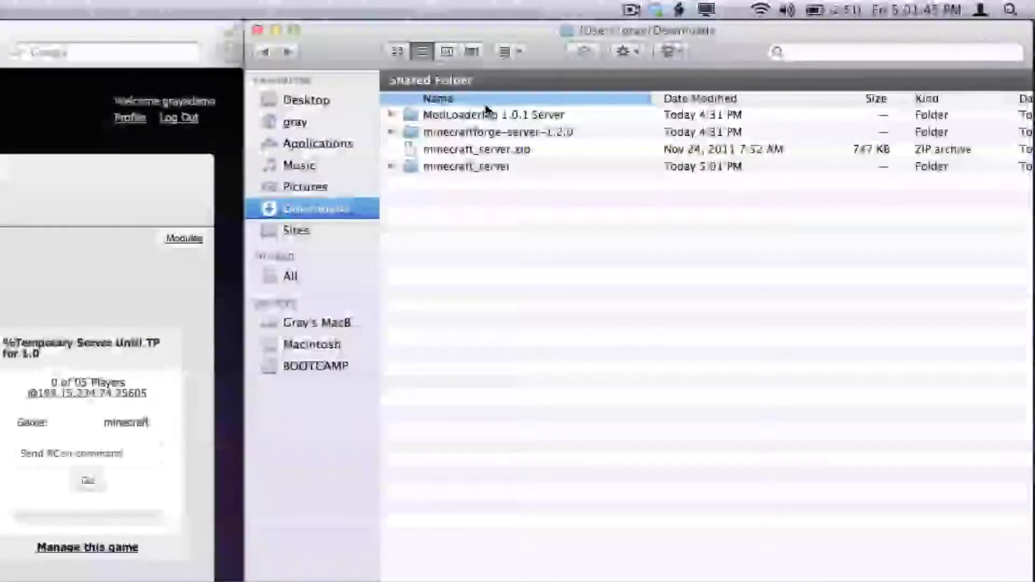
left_click(483, 167)
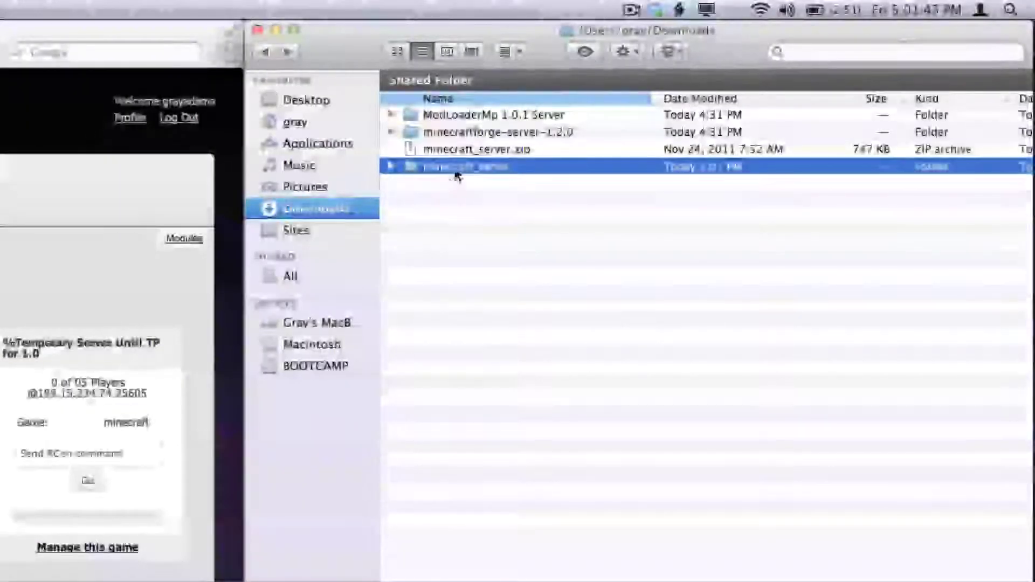
double_click(459, 172)
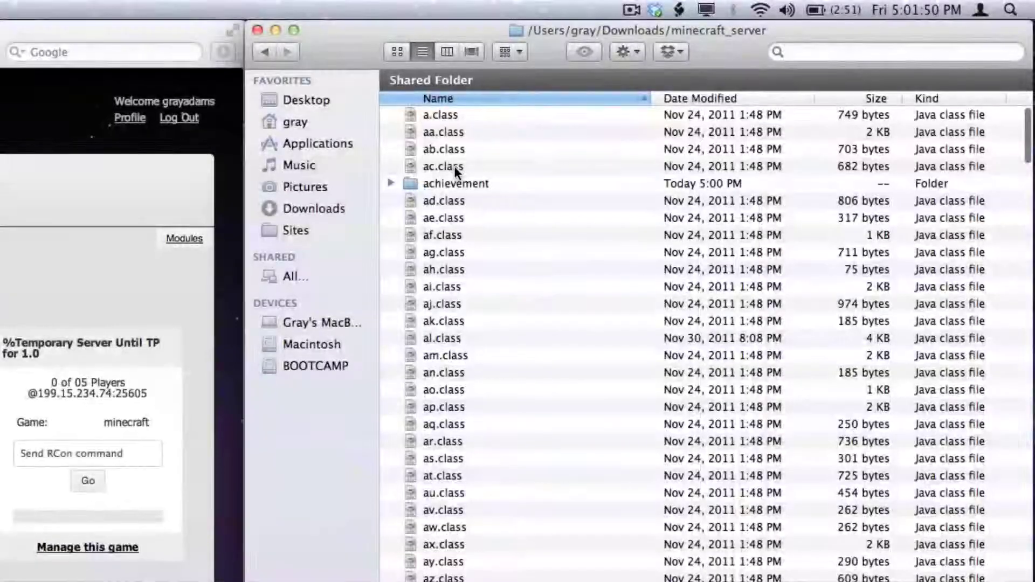
key("super+a")
right_click(458, 221)
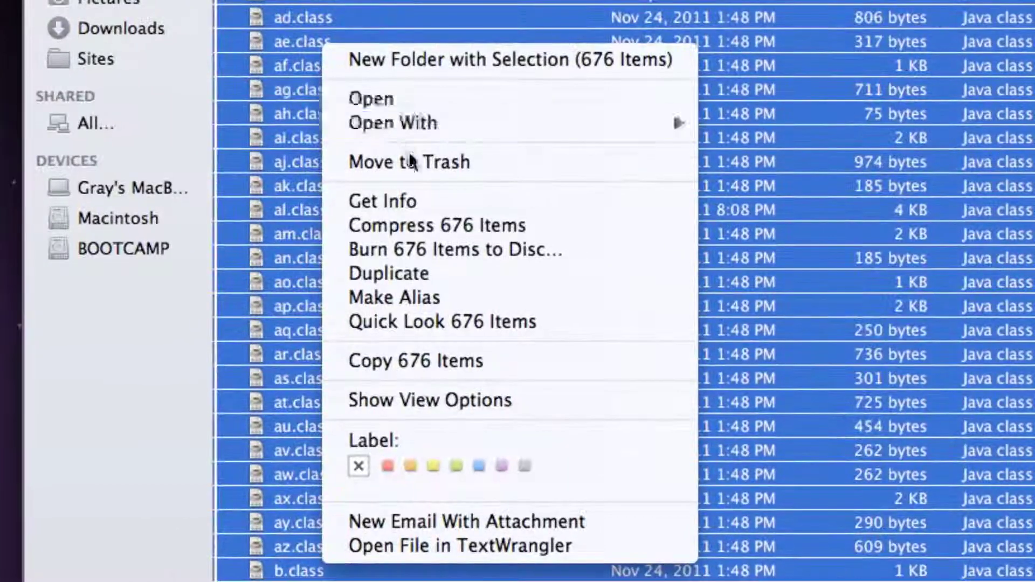
left_click(416, 235)
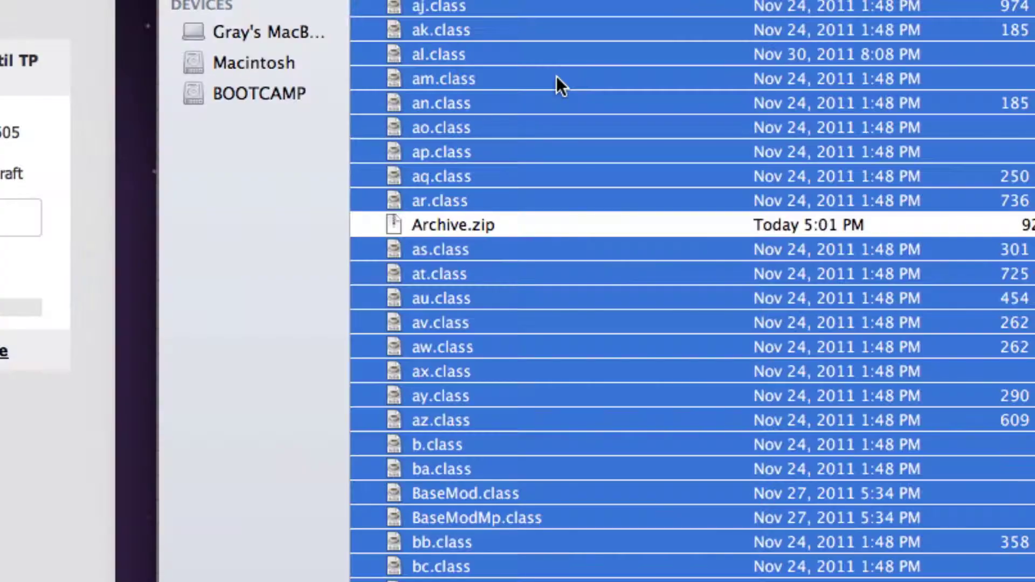
Step: Rename Archive.zip to minecraft_server.jar, keeping the .jar extension
scroll(557, 76, "down", 20)
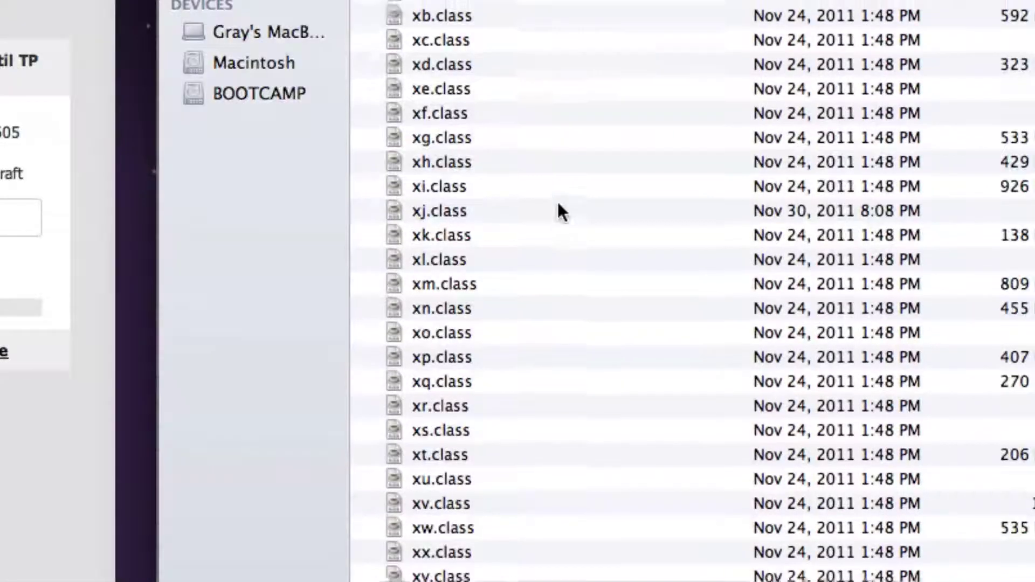
scroll(557, 210, "up", 7)
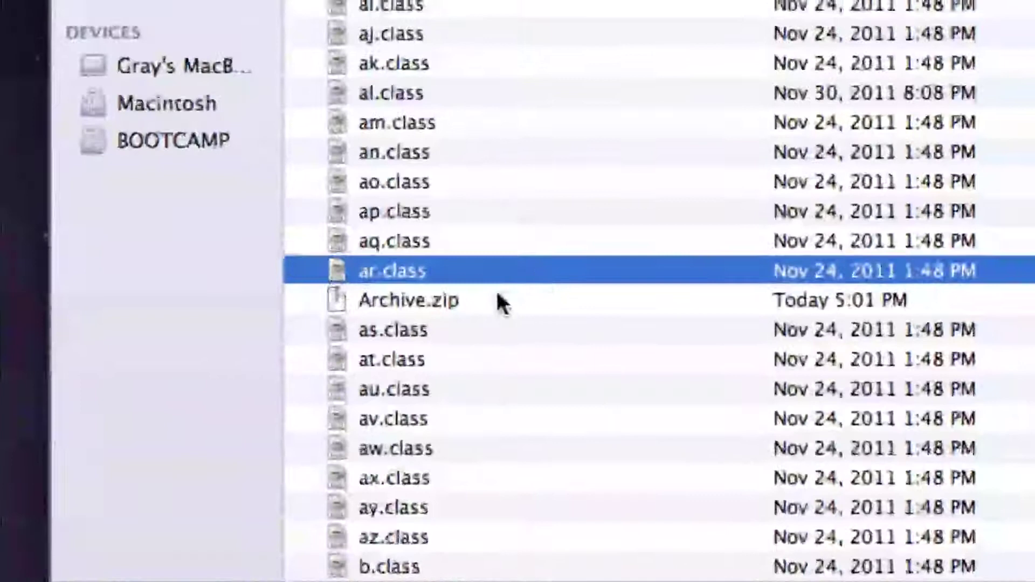
left_click(492, 302)
key("Return")
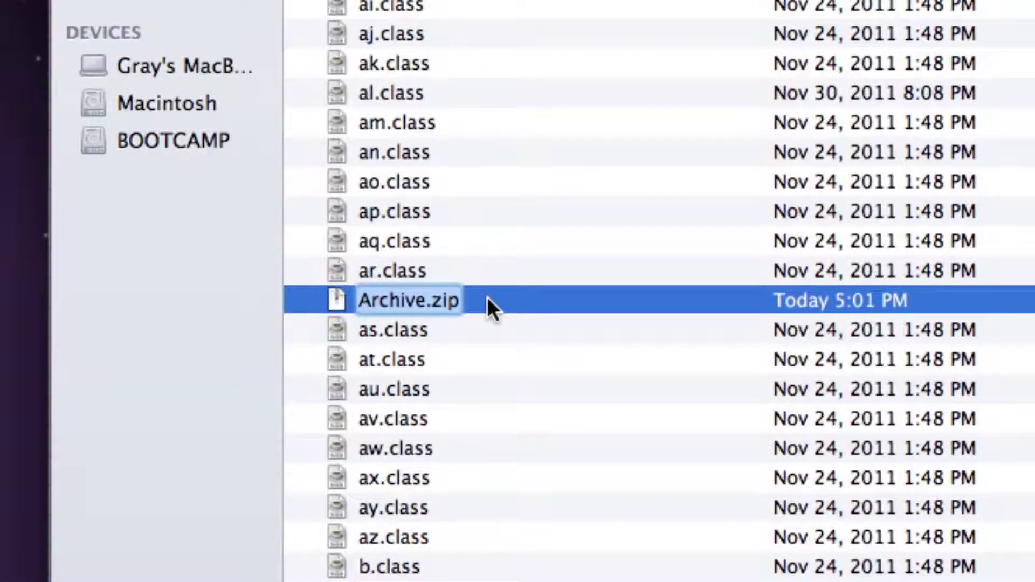
type("minecraft_")
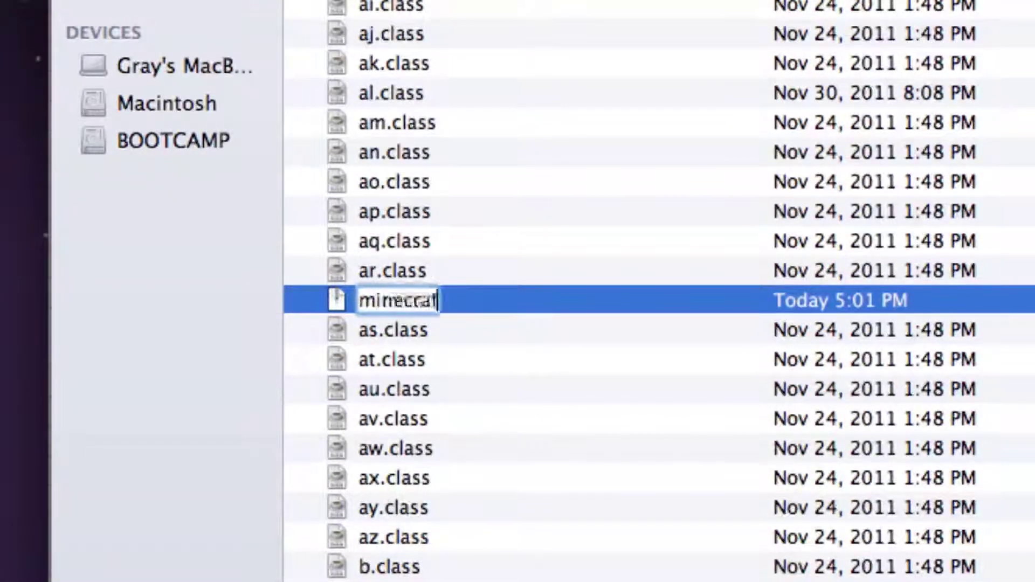
type("server.jar")
key("Return")
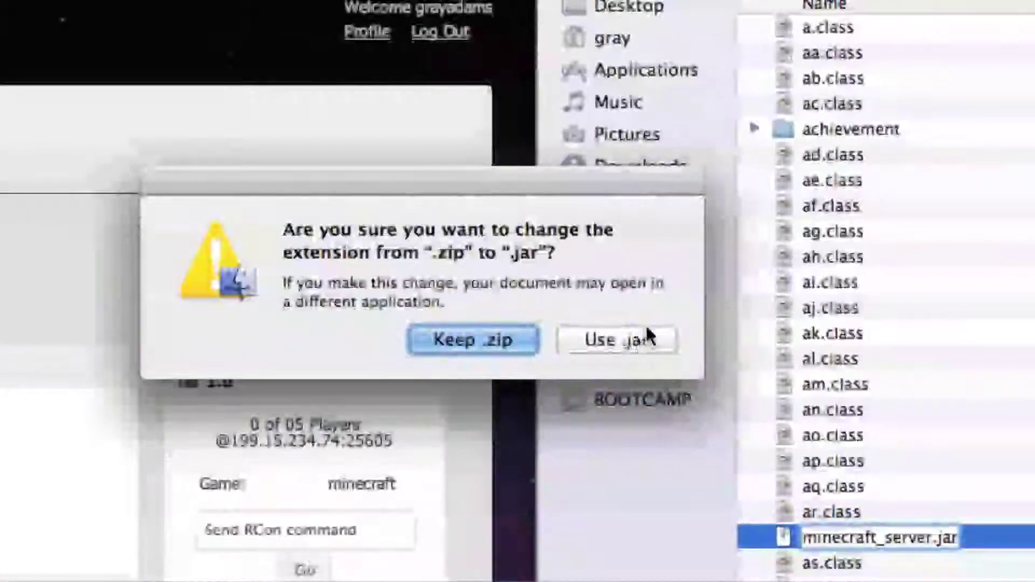
left_click(461, 240)
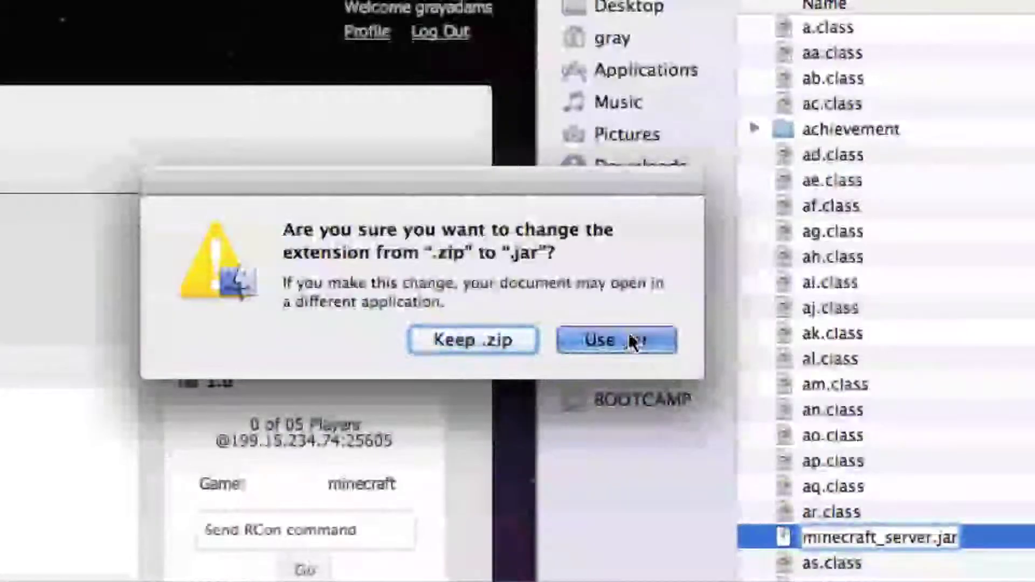
scroll(847, 445, "down", 10)
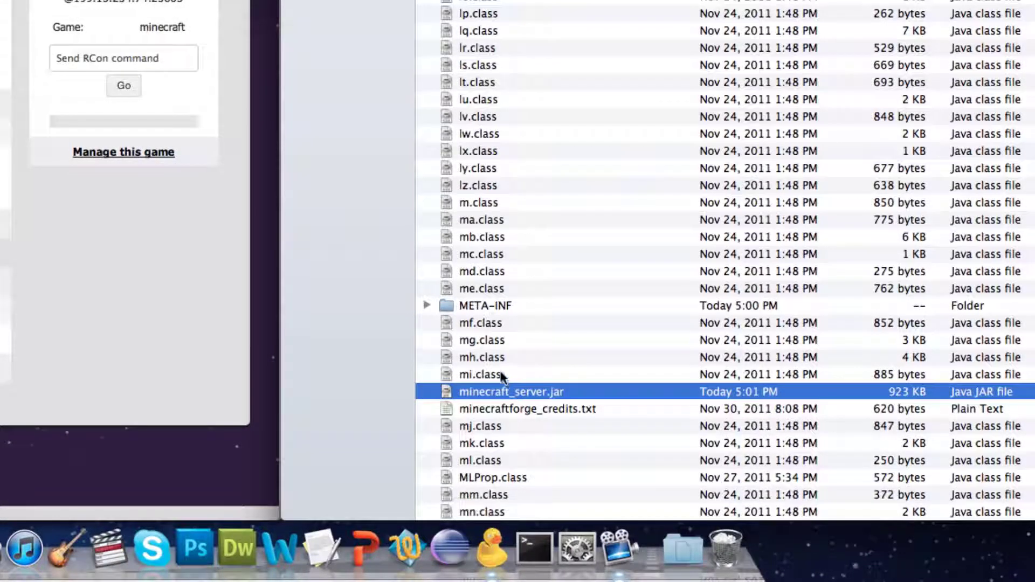
Step: Upload minecraft_server.jar via Cyberduck, overwriting the server's existing jar
left_click_drag(497, 392, 488, 542)
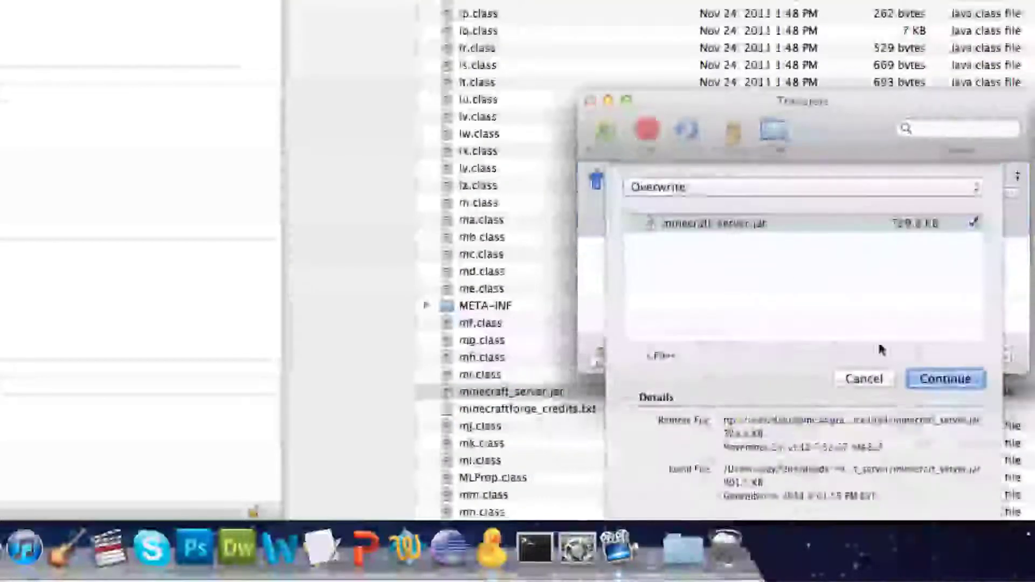
left_click(928, 381)
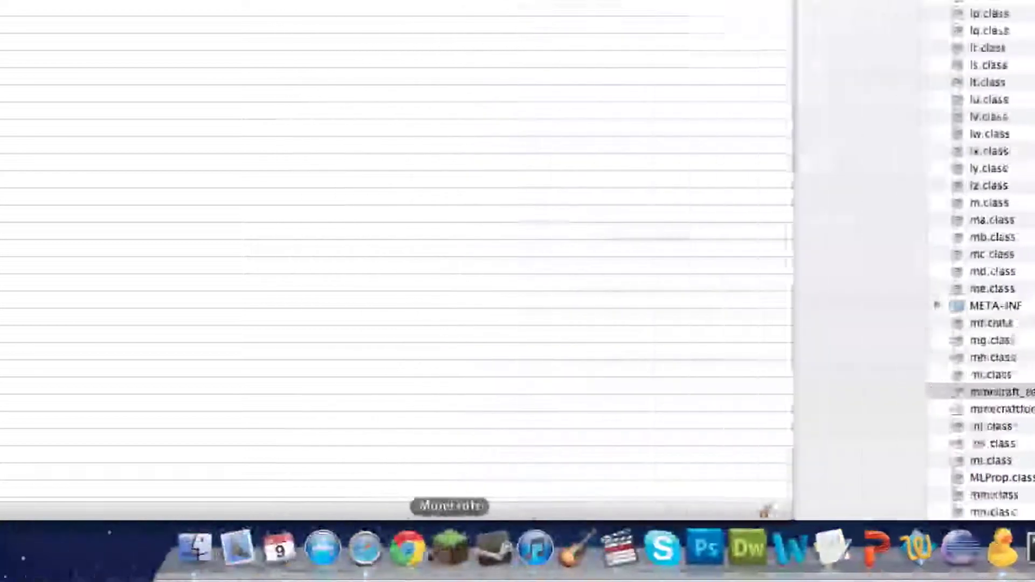
Step: Restart Minecraft game server 3044 from the Kerplunc Gaming Panel in Safari
left_click(365, 549)
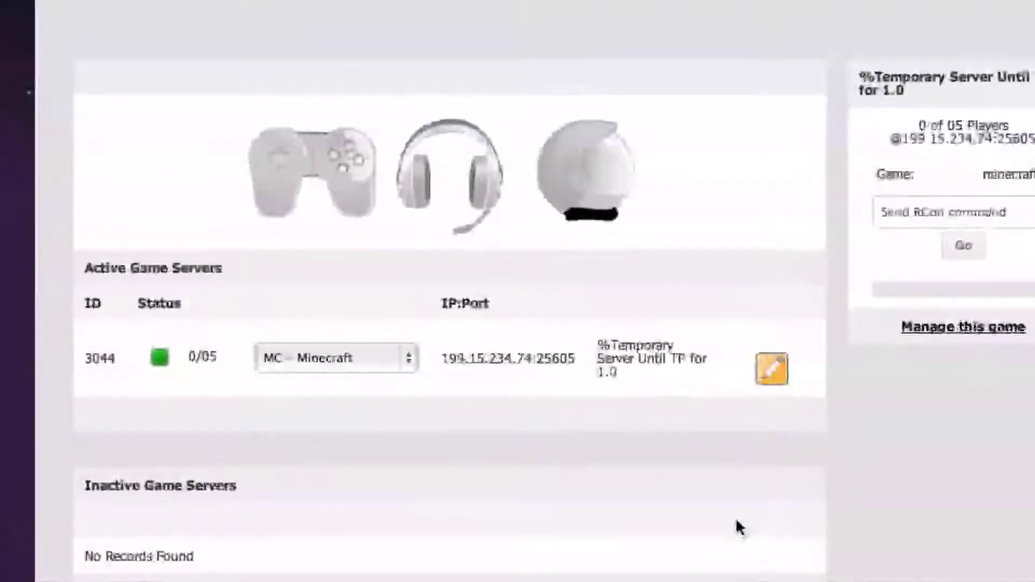
left_click(738, 370)
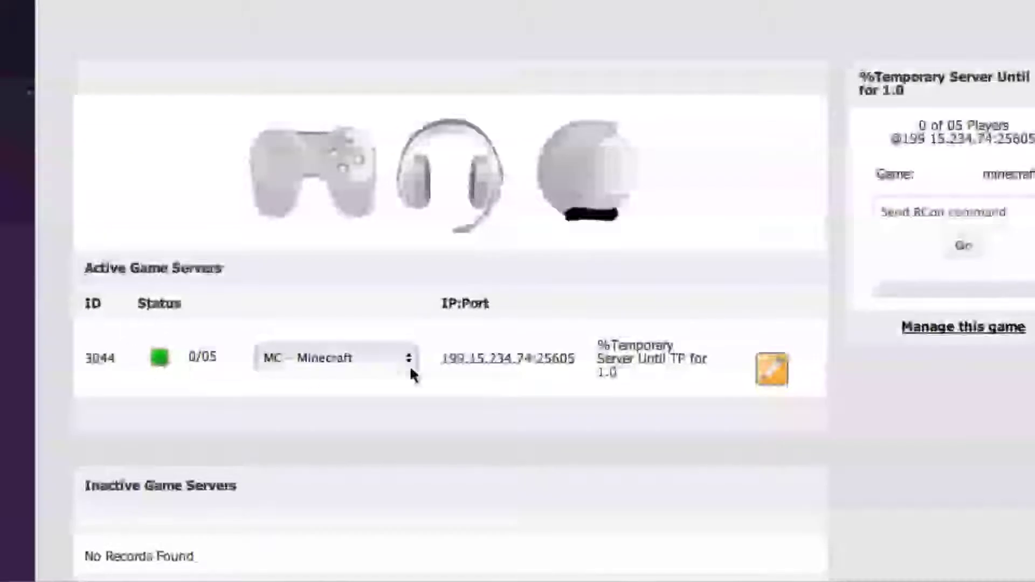
mouse_move(772, 381)
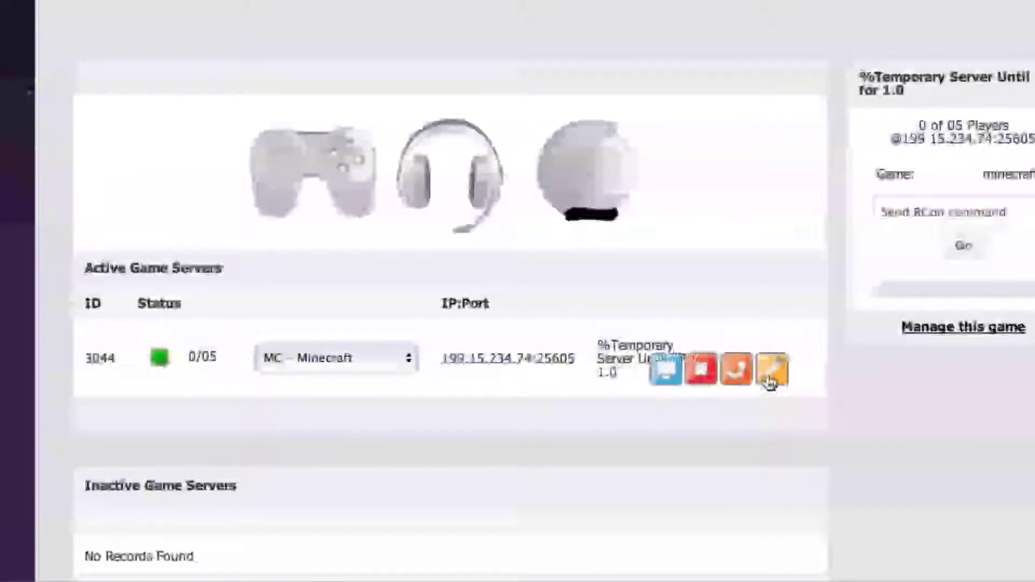
left_click(655, 371)
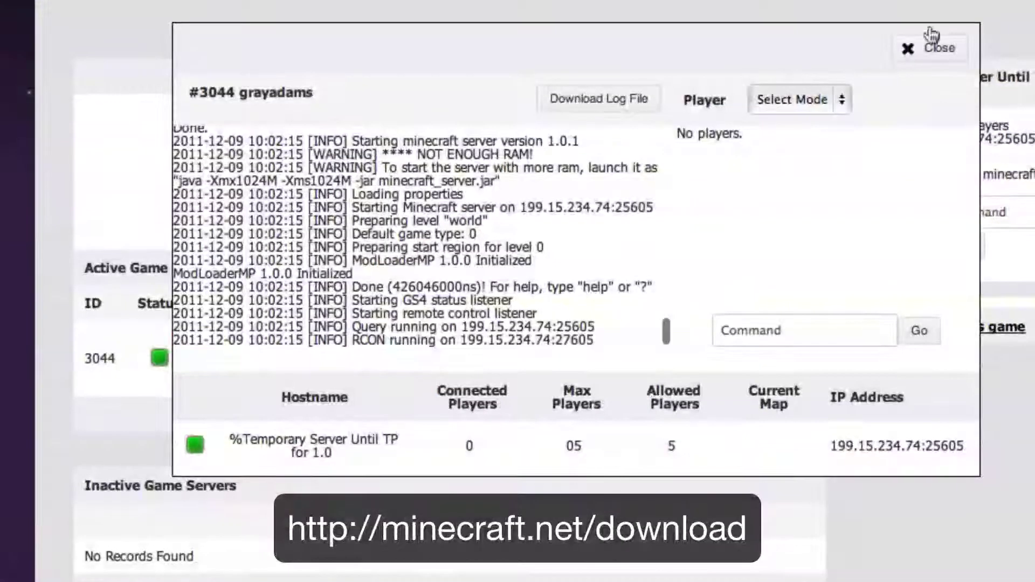
left_click(931, 49)
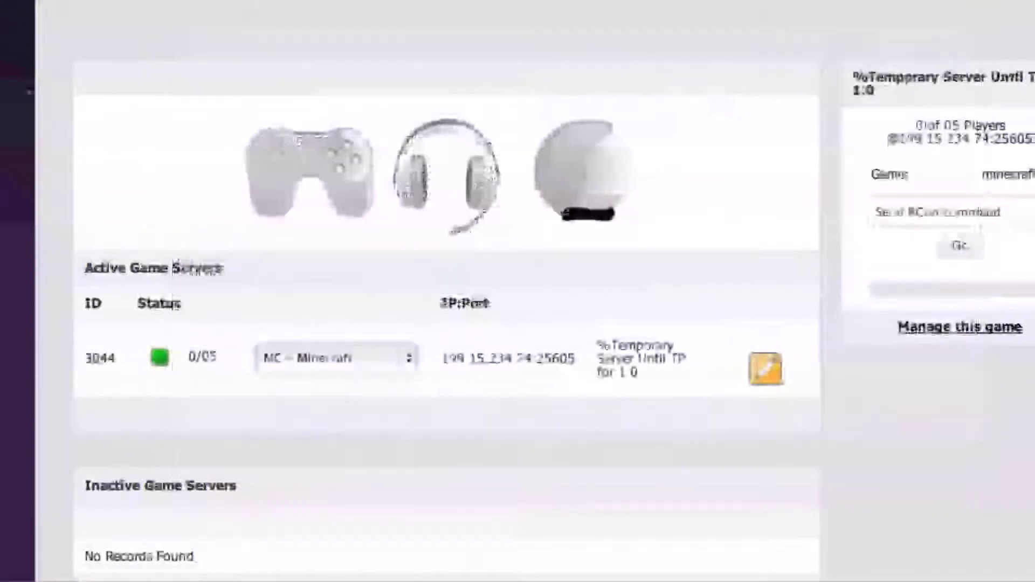